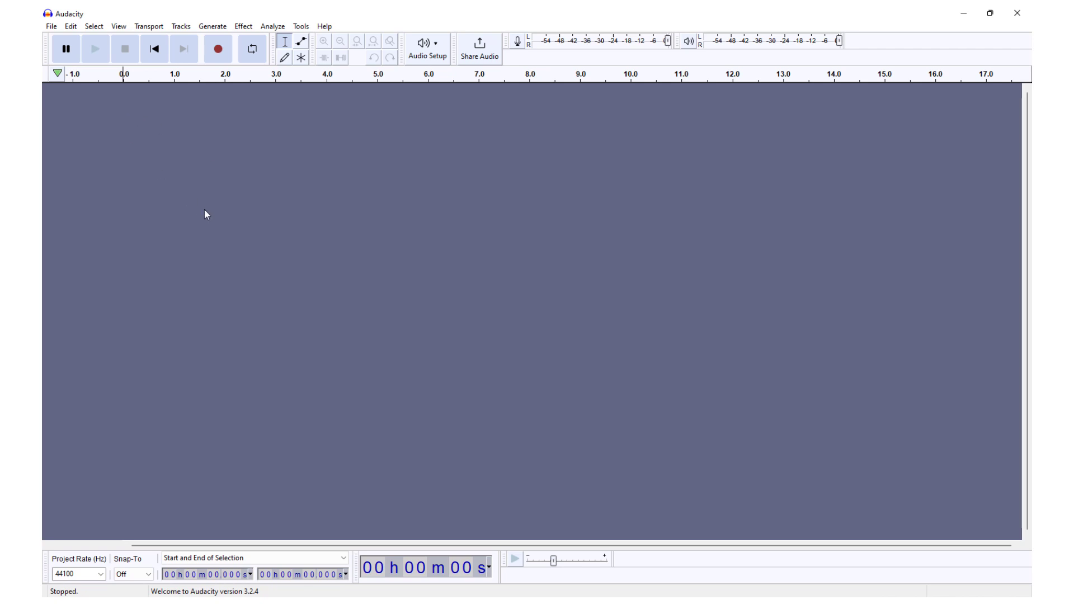
Open the amazon MP3 file from the Desktop folder.
{"action": "left_click", "coordinate": [50, 26]}
{"action": "left_click", "coordinate": [83, 52]}
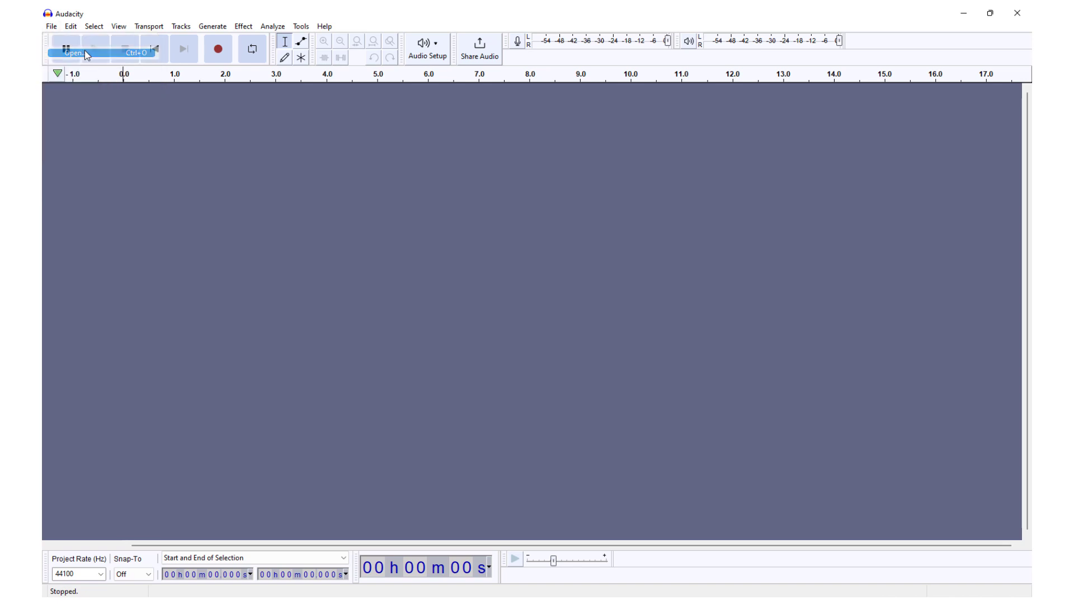
{"action": "scroll", "coordinate": [247, 183], "scroll_direction": "down", "scroll_amount": 10}
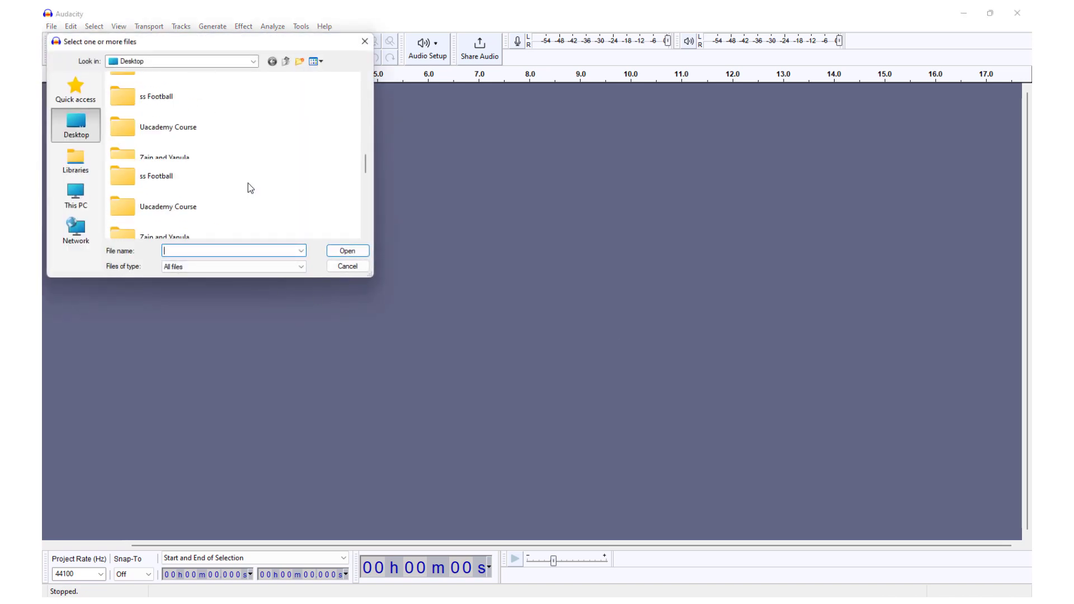
{"action": "scroll", "coordinate": [236, 180], "scroll_direction": "up", "scroll_amount": 5}
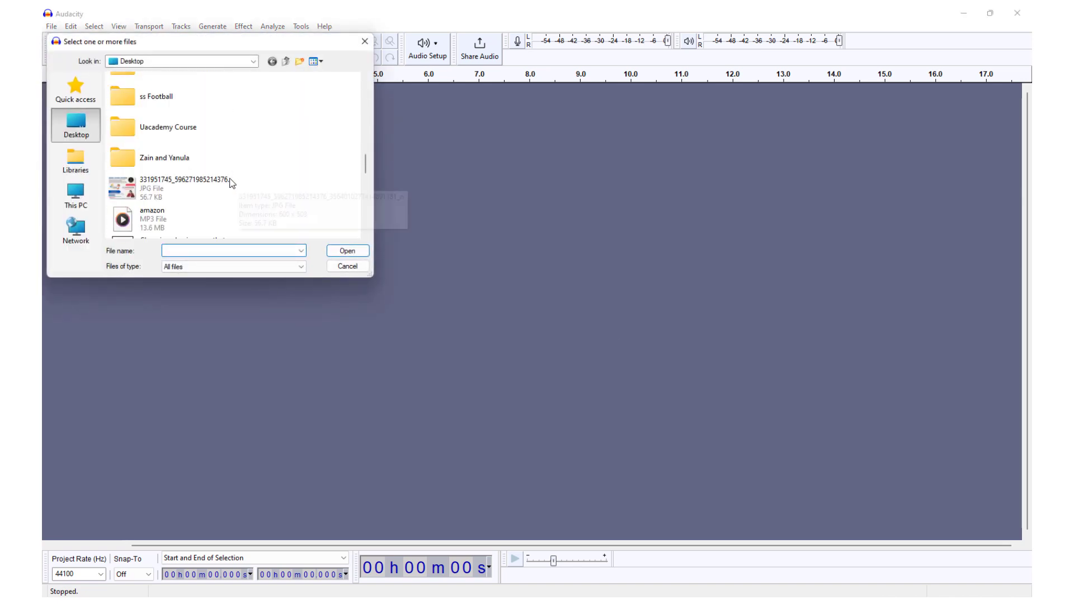
{"action": "double_click", "coordinate": [148, 212]}
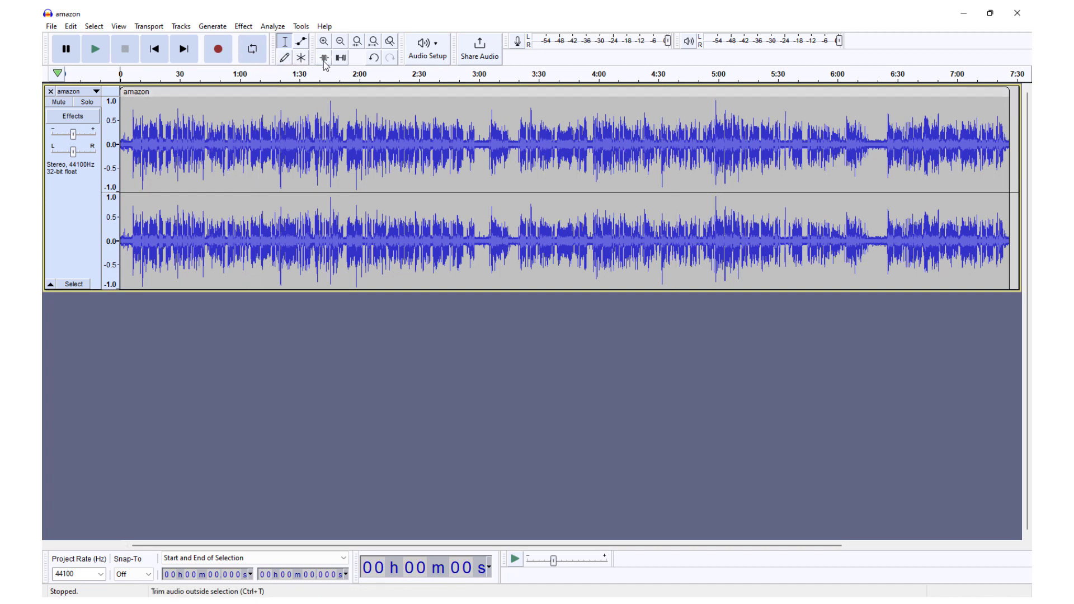
Zoom in on the waveform until about the first 14 seconds of the track fill the view.
{"action": "left_click", "coordinate": [325, 43]}
{"action": "left_click", "coordinate": [328, 44]}
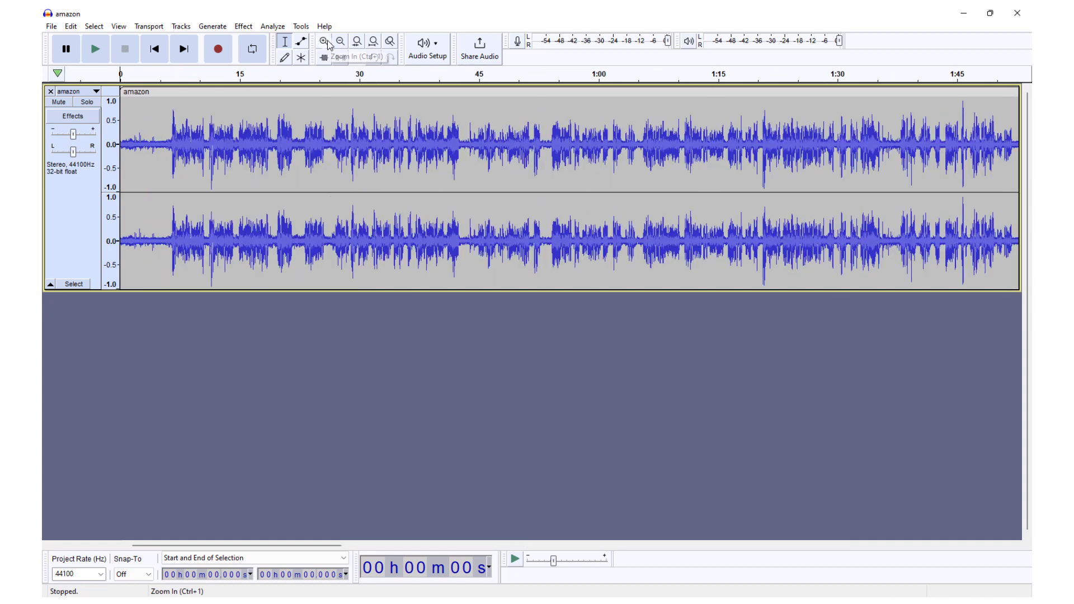
{"action": "left_click", "coordinate": [329, 44]}
{"action": "left_click", "coordinate": [328, 45]}
{"action": "left_click", "coordinate": [329, 45]}
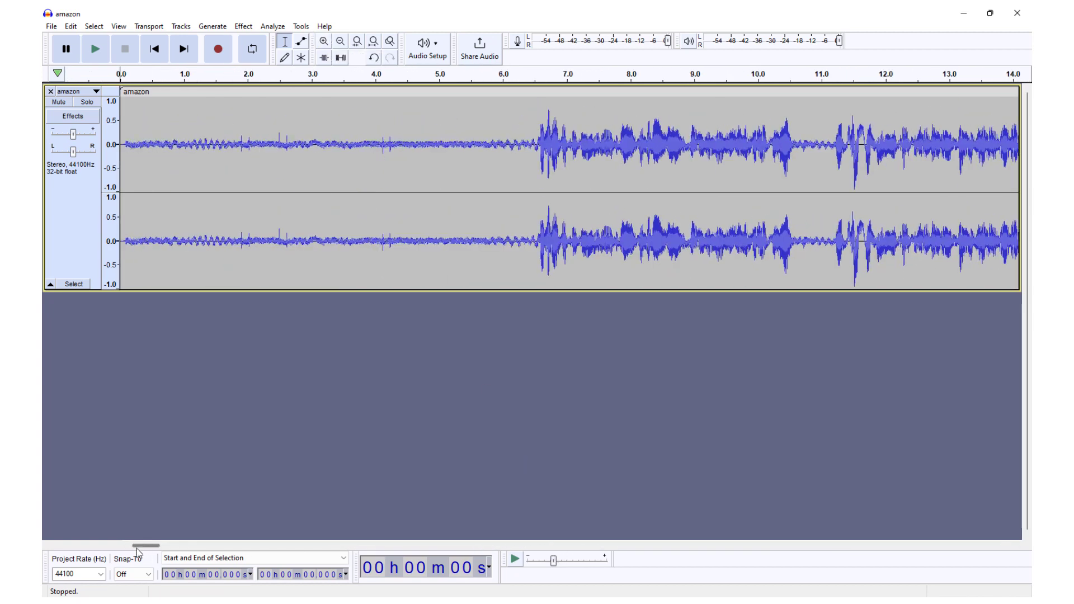
{"action": "left_click", "coordinate": [532, 143]}
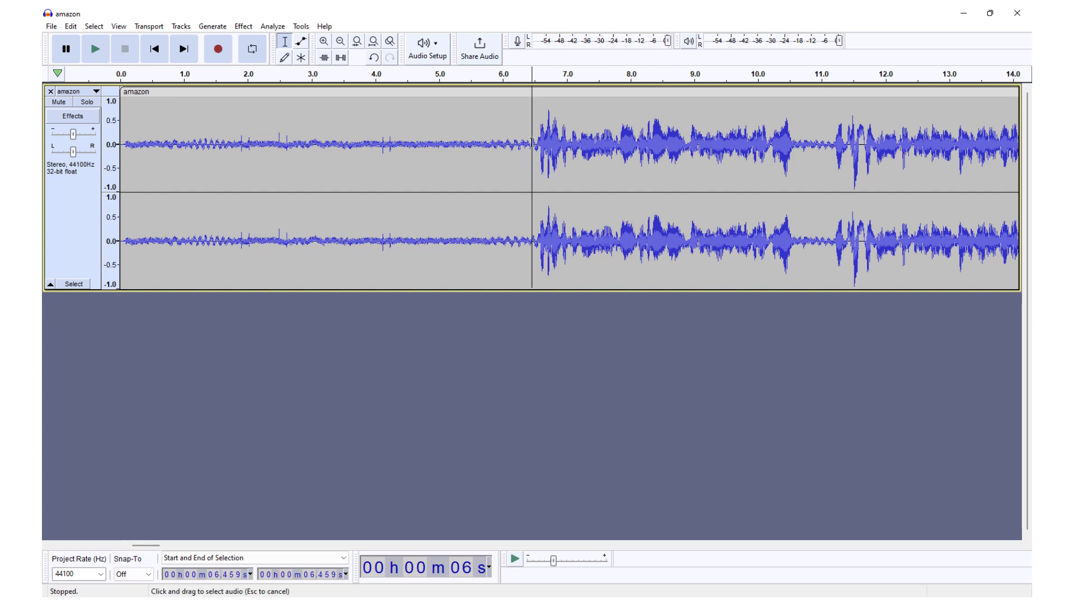
{"action": "left_click_drag", "start_coordinate": [541, 142], "coordinate": [784, 143]}
{"action": "left_click_drag", "start_coordinate": [528, 145], "coordinate": [94, 146]}
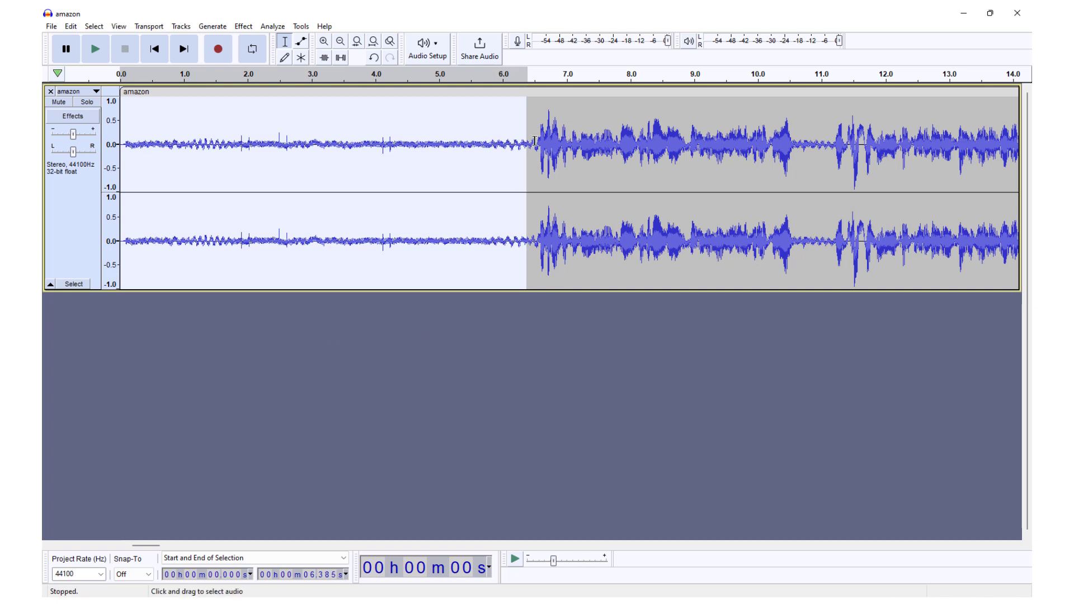
{"action": "left_click_drag", "start_coordinate": [539, 141], "coordinate": [545, 141]}
{"action": "left_click_drag", "start_coordinate": [616, 142], "coordinate": [796, 142]}
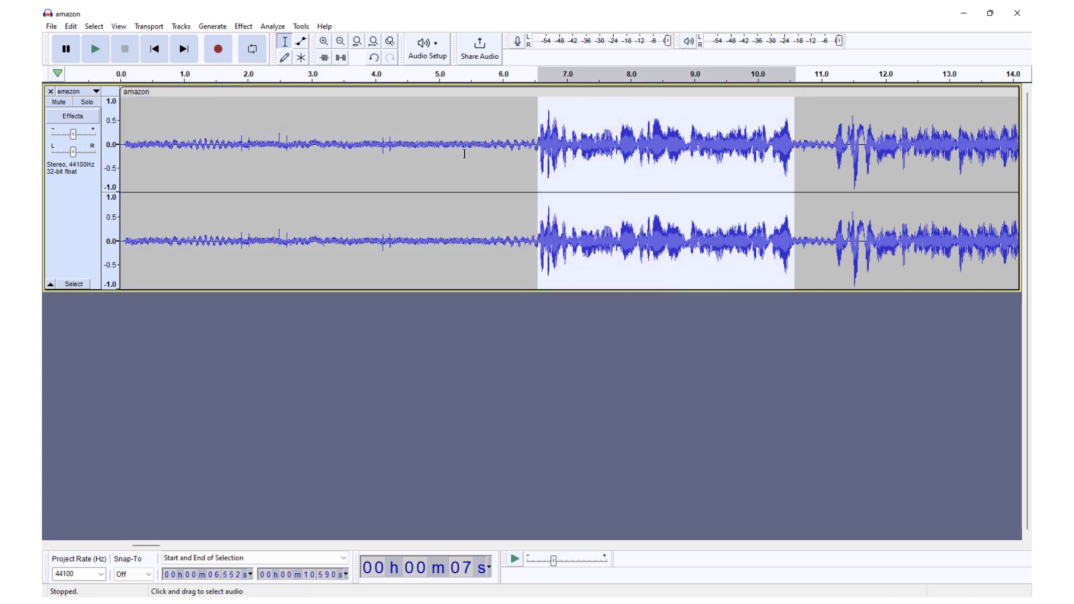
{"action": "left_click_drag", "start_coordinate": [509, 145], "coordinate": [119, 145]}
{"action": "left_click", "coordinate": [301, 335]}
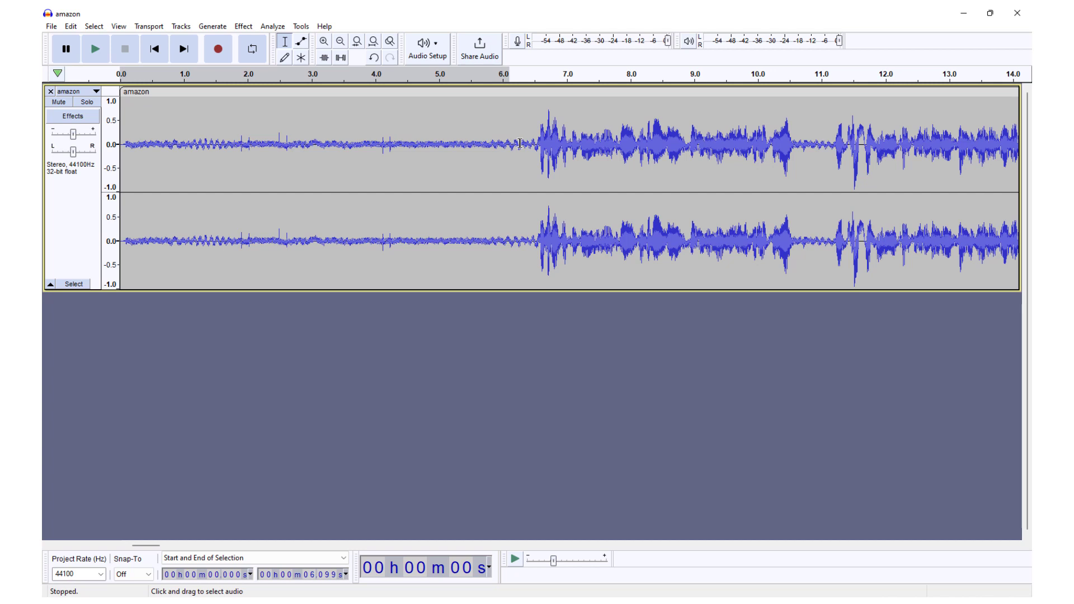
{"action": "left_click_drag", "start_coordinate": [522, 143], "coordinate": [120, 145]}
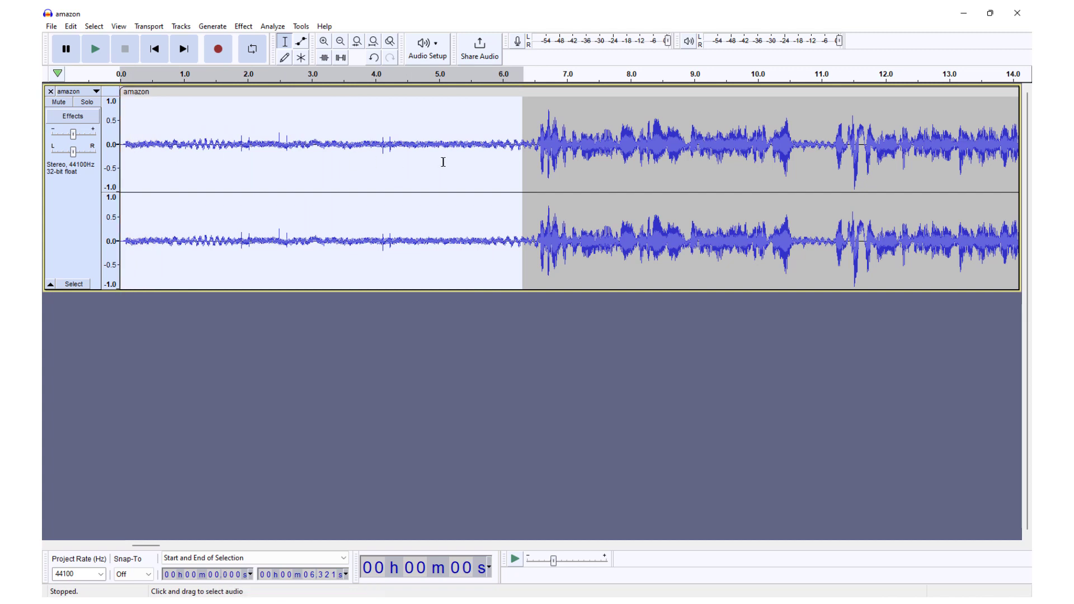
{"action": "left_click", "coordinate": [462, 327]}
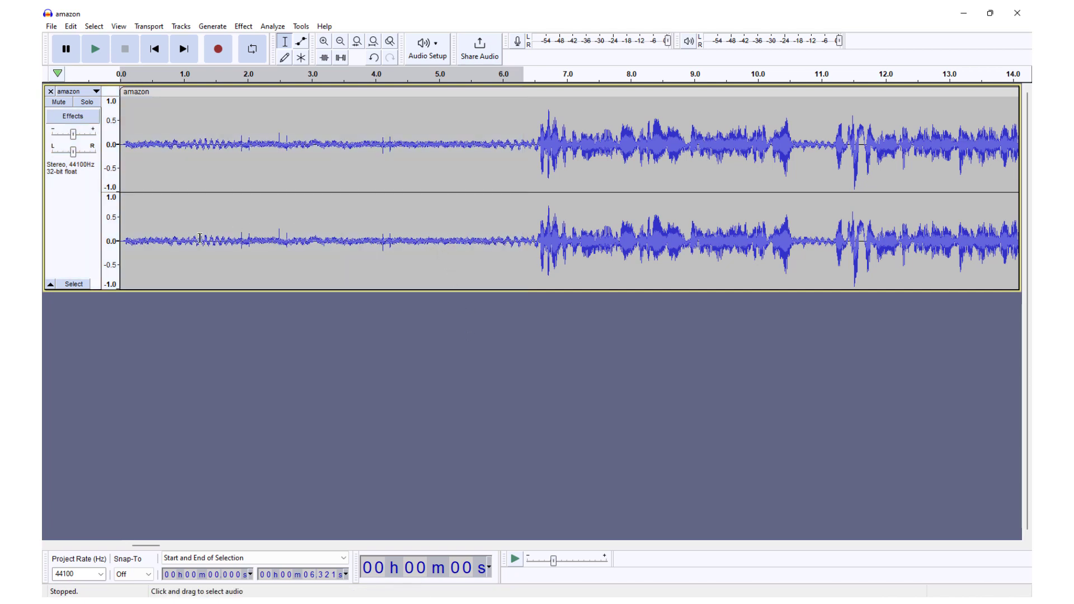
{"action": "left_click_drag", "start_coordinate": [130, 242], "coordinate": [523, 235]}
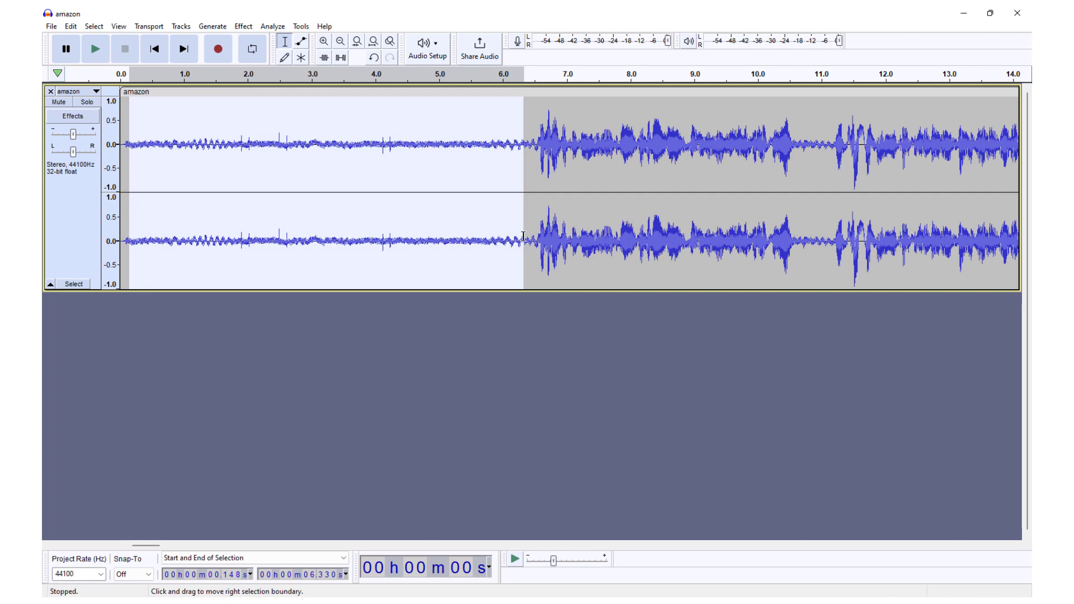
{"action": "left_click", "coordinate": [533, 376]}
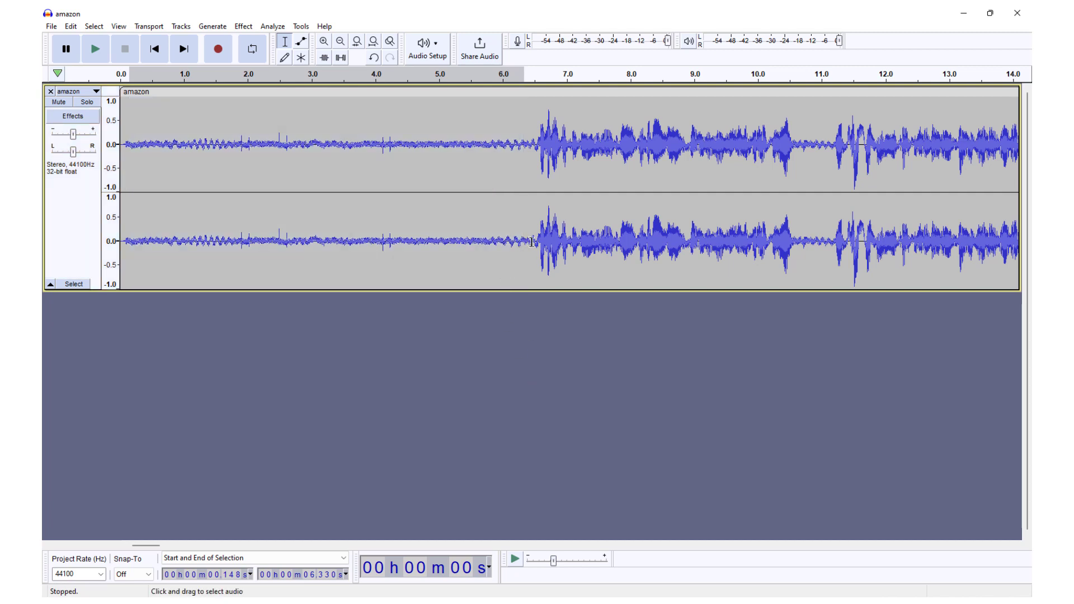
{"action": "left_click_drag", "start_coordinate": [532, 242], "coordinate": [100, 242]}
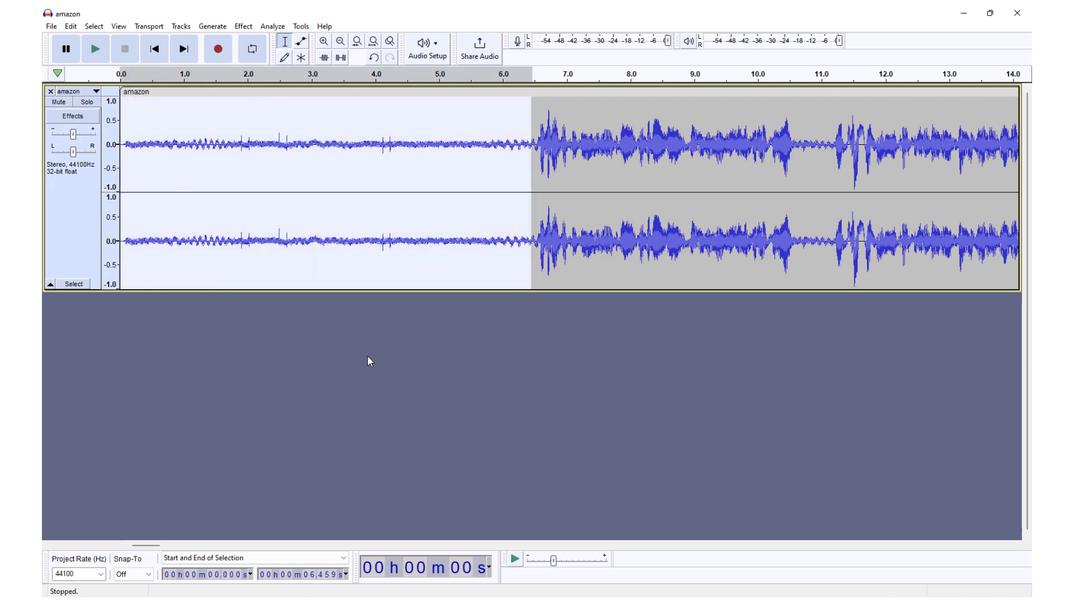
{"action": "left_click", "coordinate": [401, 352]}
{"action": "left_click_drag", "start_coordinate": [531, 240], "coordinate": [107, 224]}
{"action": "left_click", "coordinate": [355, 349]}
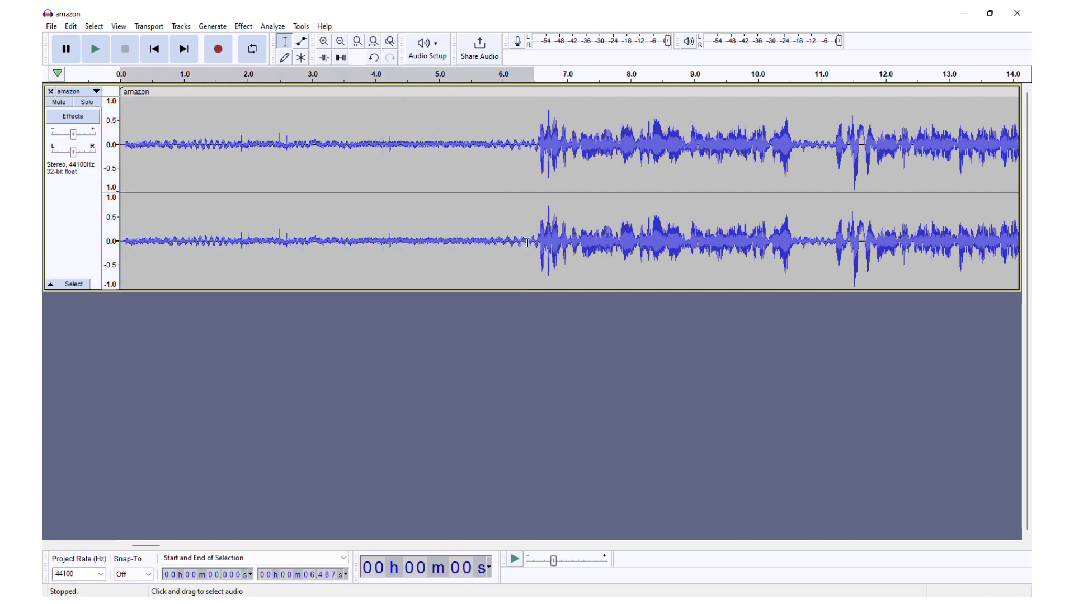
Select the noise-only lead-in from 0 to about 6.47 s and capture it as the noise profile for Noise Reduction.
{"action": "left_click_drag", "start_coordinate": [533, 241], "coordinate": [73, 214]}
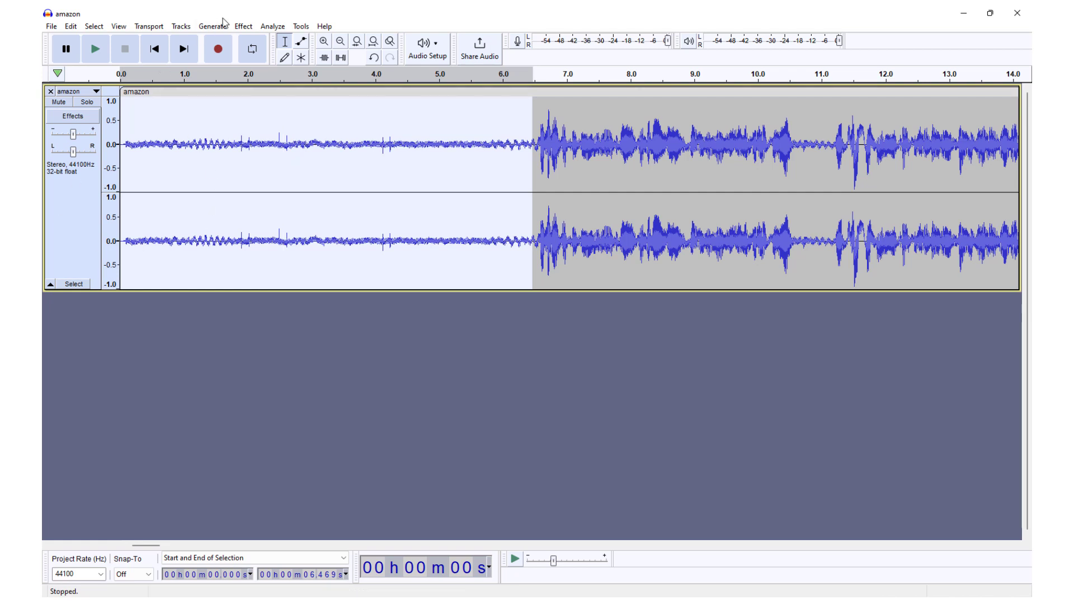
{"action": "left_click", "coordinate": [247, 31]}
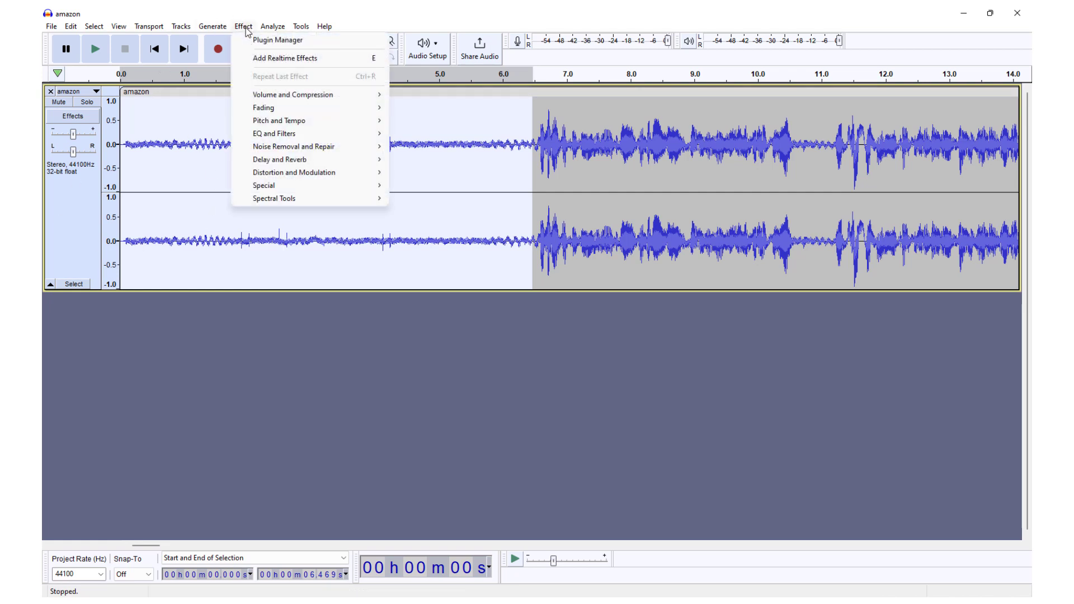
{"action": "mouse_move", "coordinate": [315, 151]}
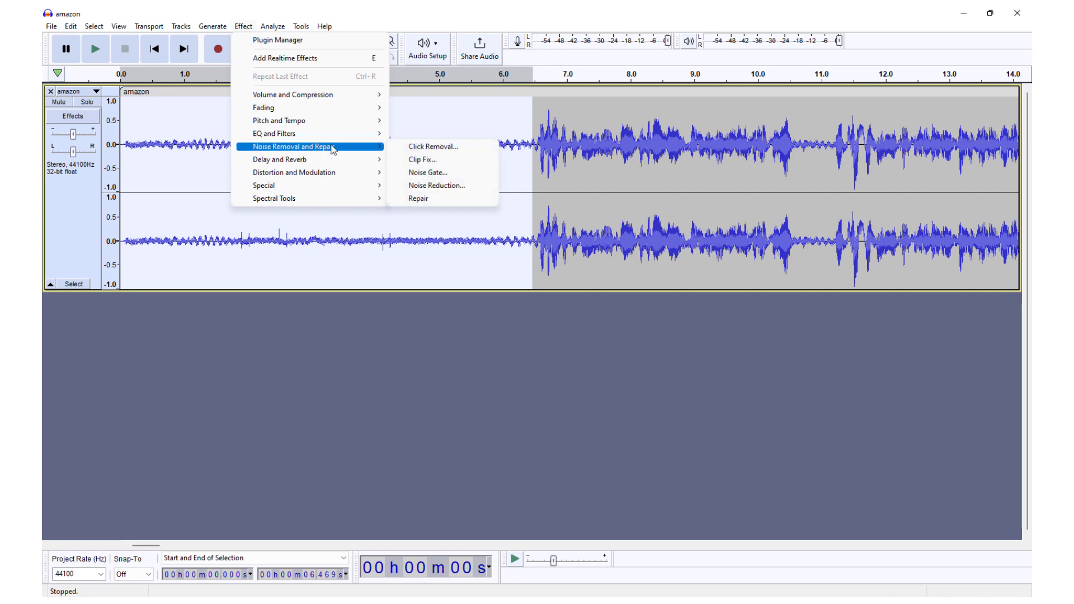
{"action": "mouse_move", "coordinate": [358, 145]}
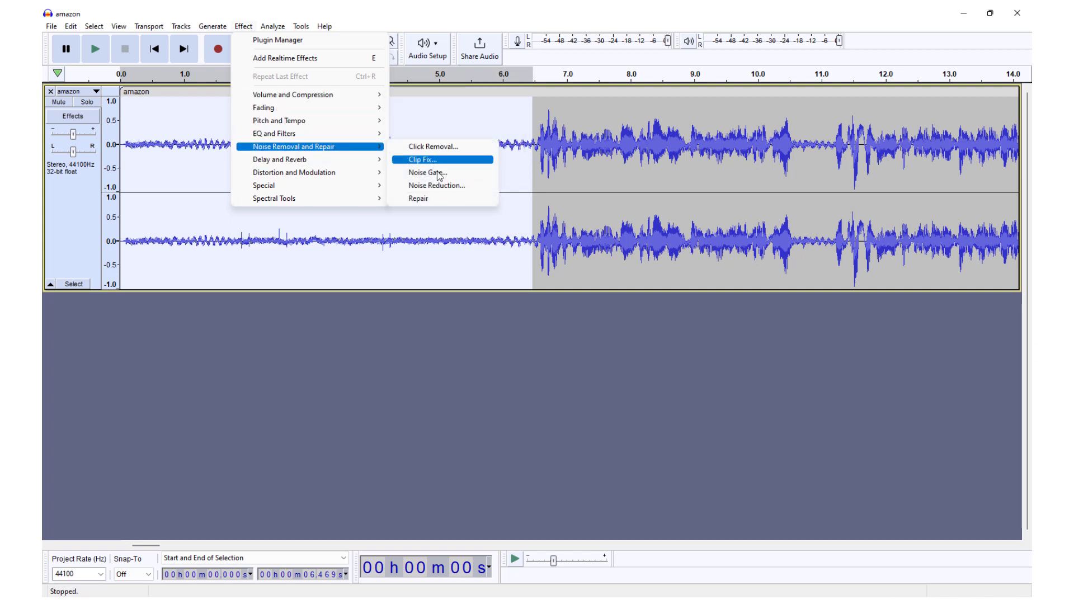
{"action": "left_click", "coordinate": [445, 186]}
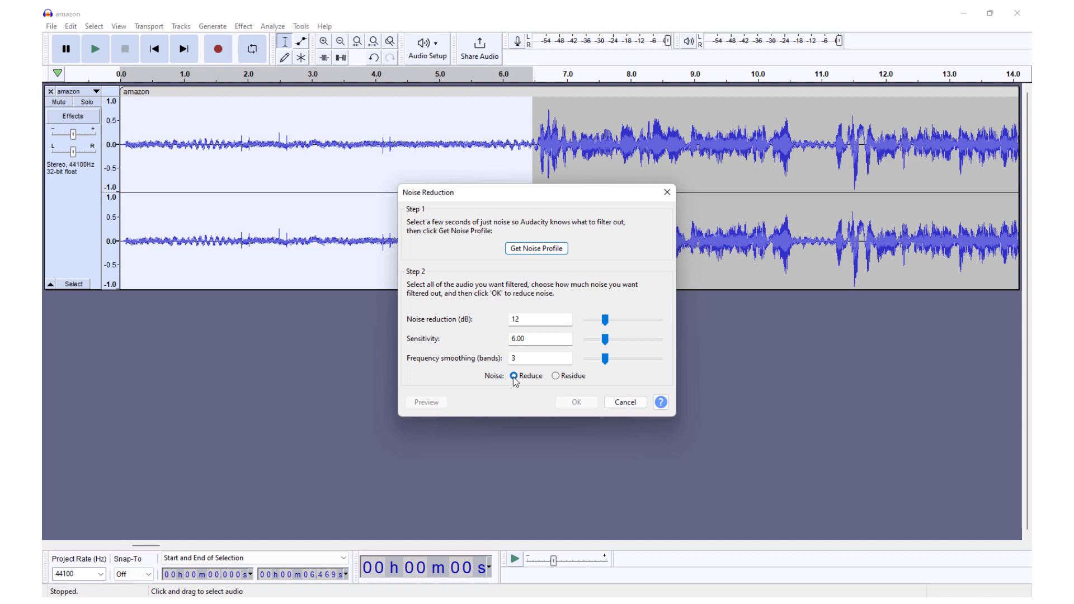
{"action": "left_click", "coordinate": [543, 255]}
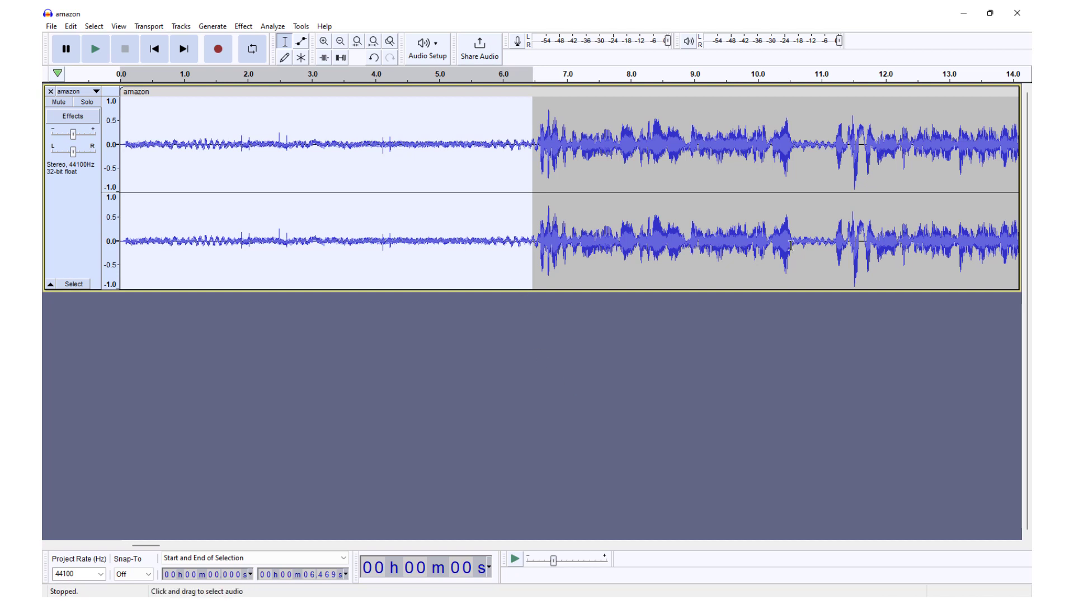
Select the whole track and apply Noise Reduction with 12 dB reduction, sensitivity 6.00 and frequency smoothing of 3 bands.
{"action": "key", "text": "shift+End"}
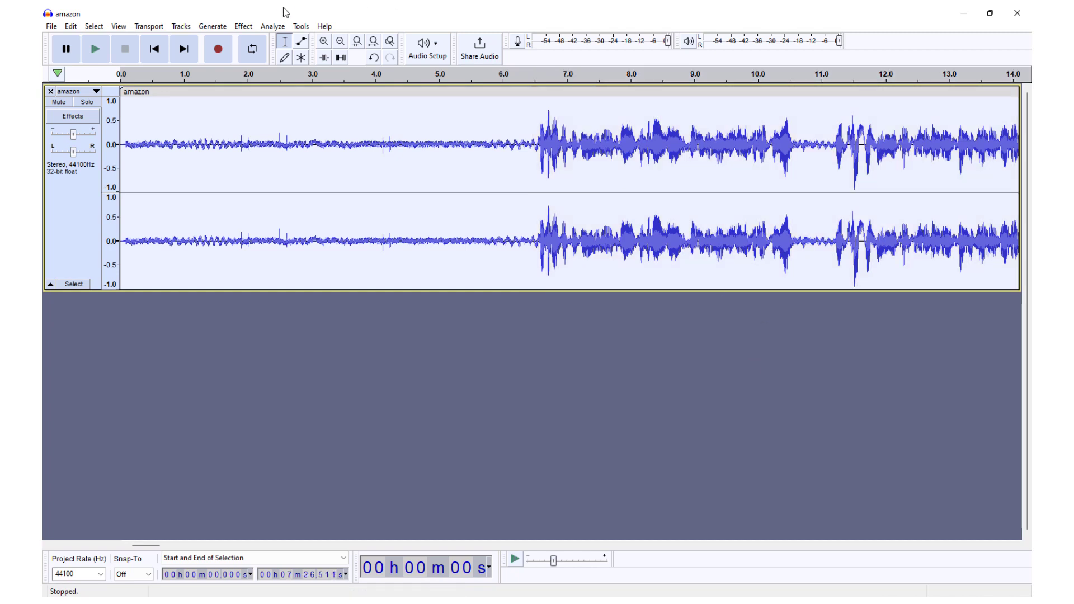
{"action": "left_click", "coordinate": [244, 27]}
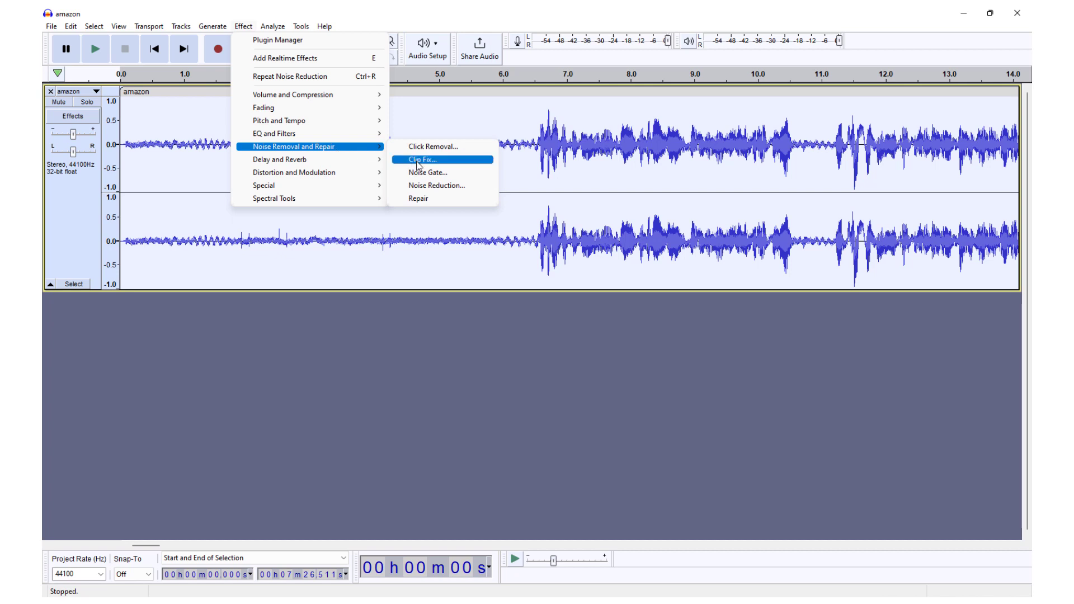
{"action": "left_click", "coordinate": [432, 186]}
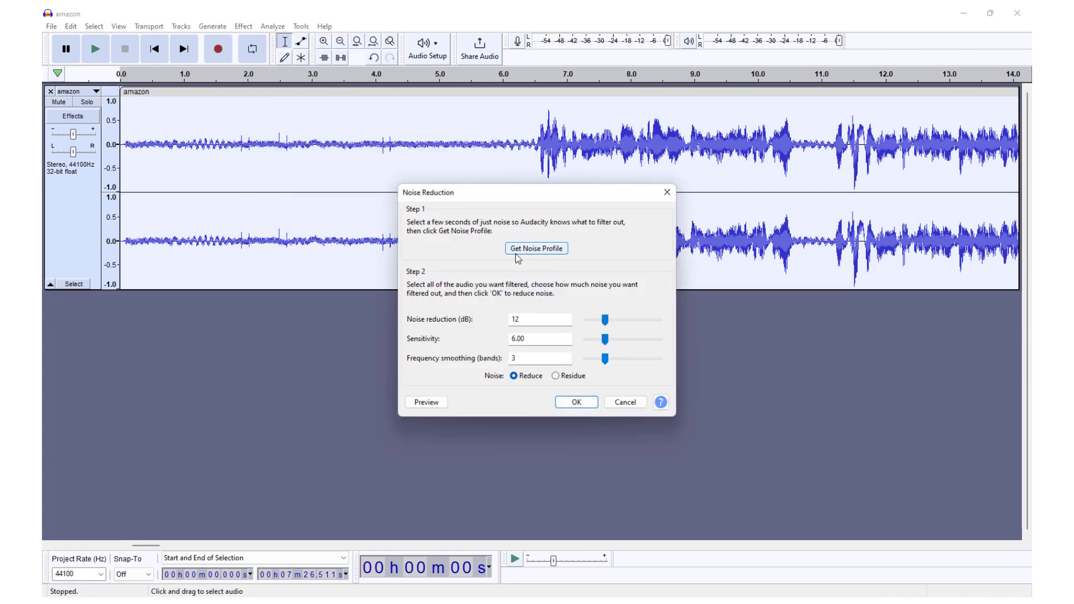
{"action": "left_click", "coordinate": [575, 403]}
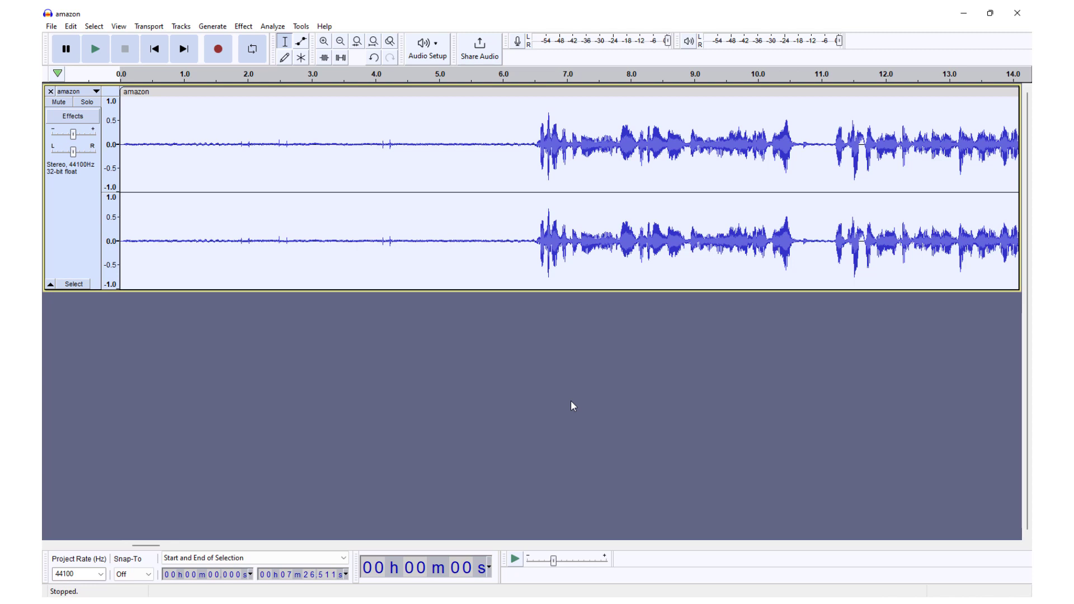
{"action": "left_click_drag", "start_coordinate": [124, 143], "coordinate": [527, 156]}
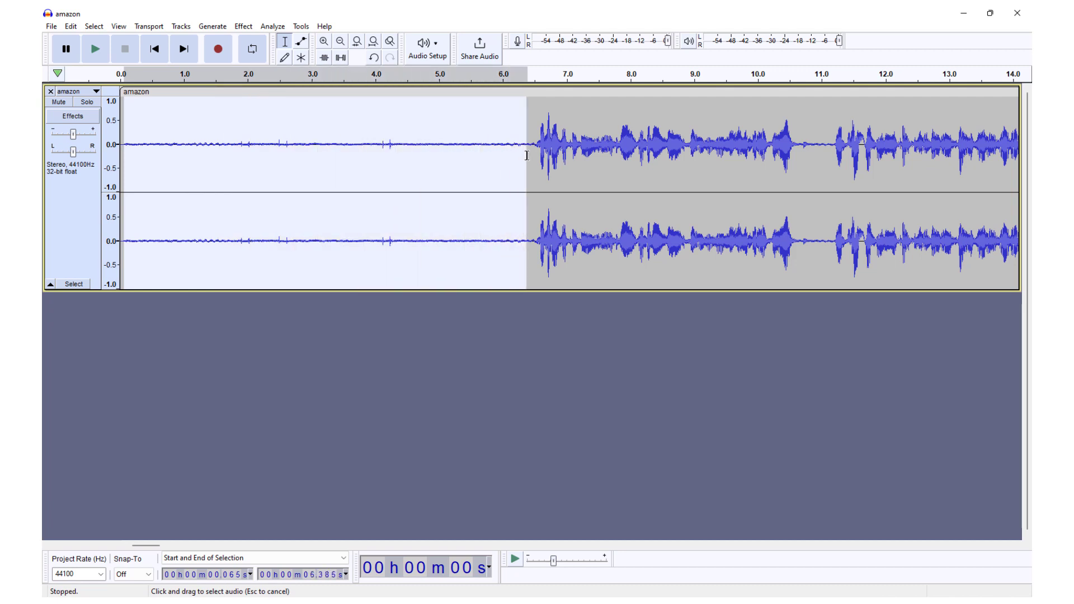
{"action": "left_click", "coordinate": [243, 27]}
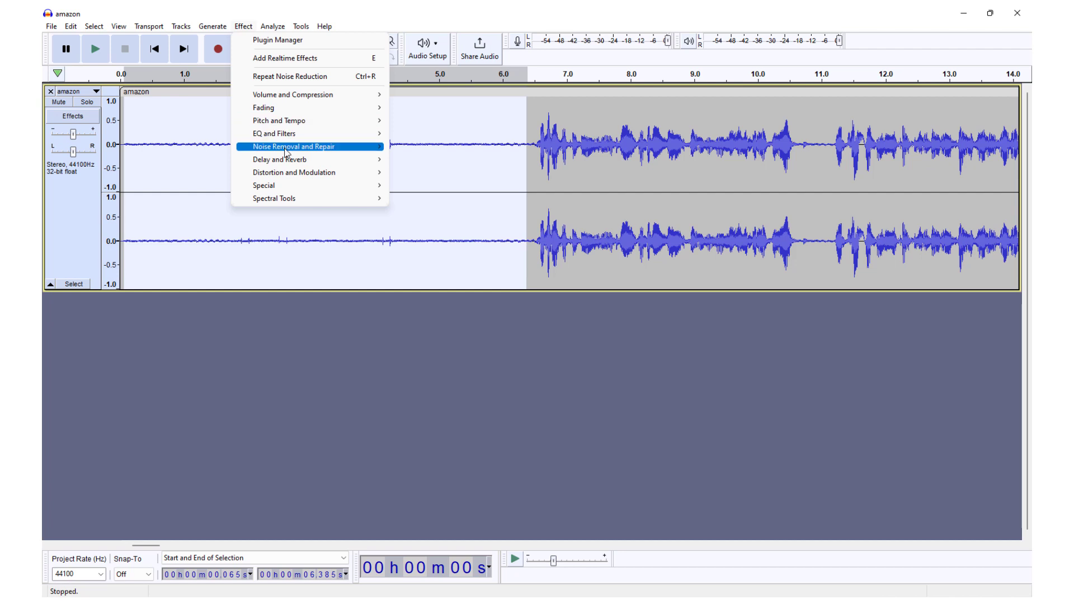
{"action": "mouse_move", "coordinate": [314, 147]}
{"action": "left_click", "coordinate": [433, 186]}
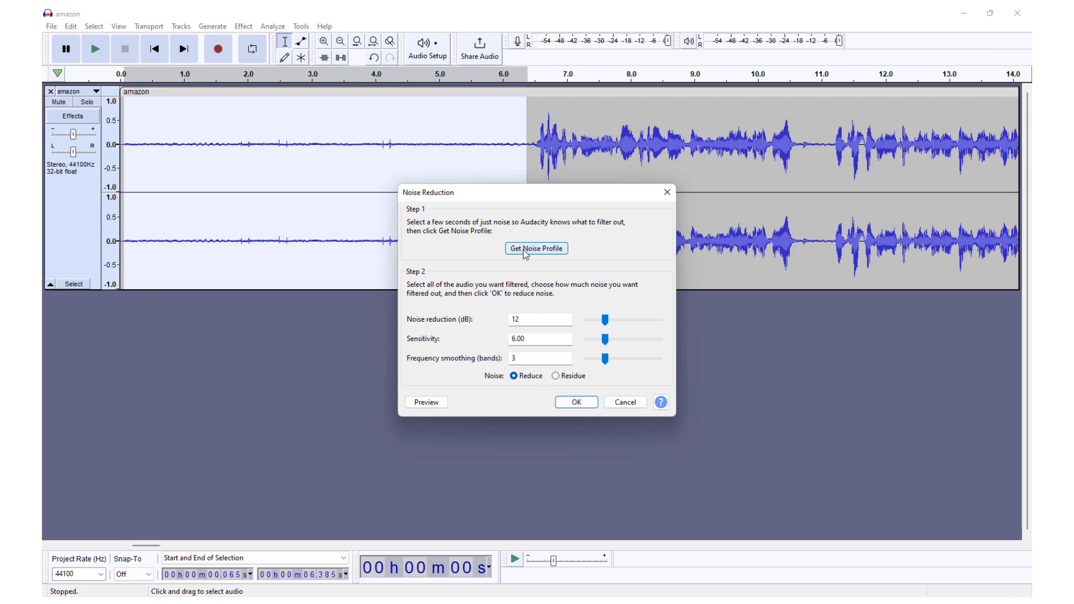
{"action": "left_click", "coordinate": [667, 191]}
Examine the export options available for the cleaned audio, without exporting anything.
{"action": "left_click_drag", "start_coordinate": [529, 147], "coordinate": [108, 148]}
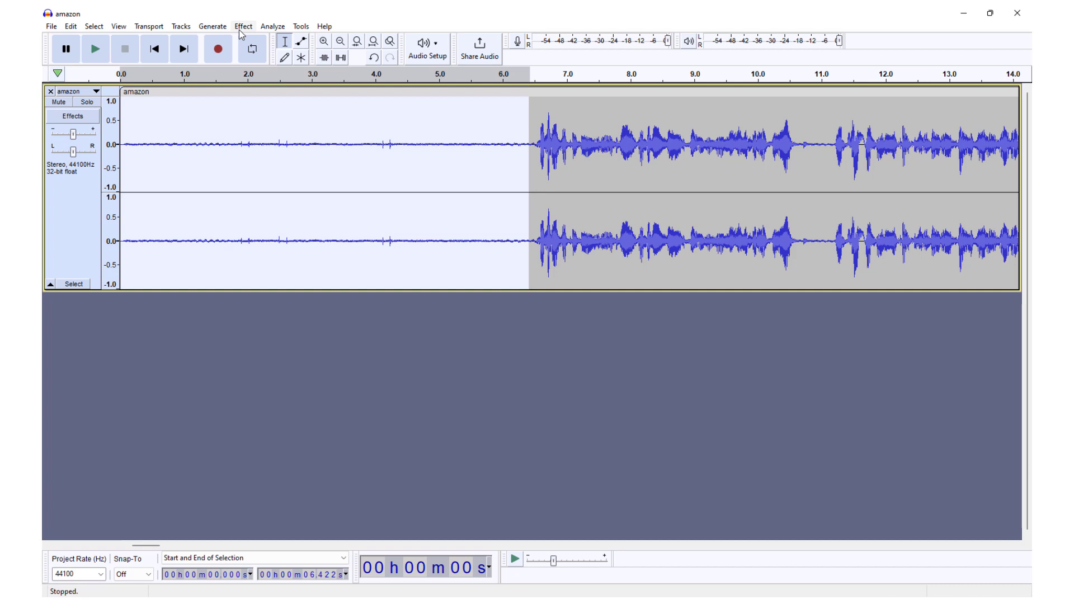
{"action": "left_click", "coordinate": [51, 30]}
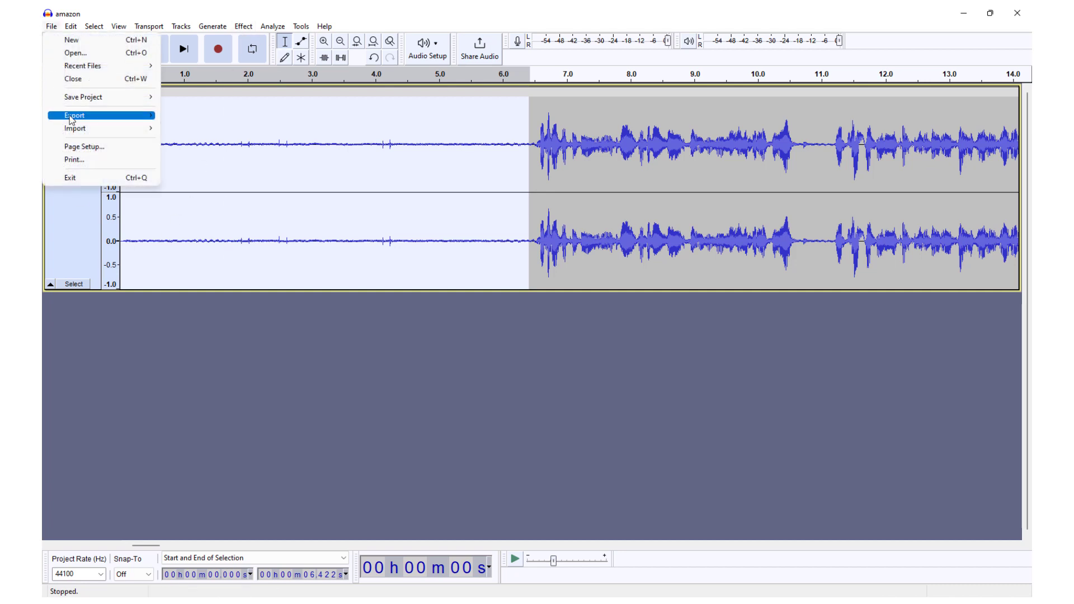
{"action": "mouse_move", "coordinate": [72, 115]}
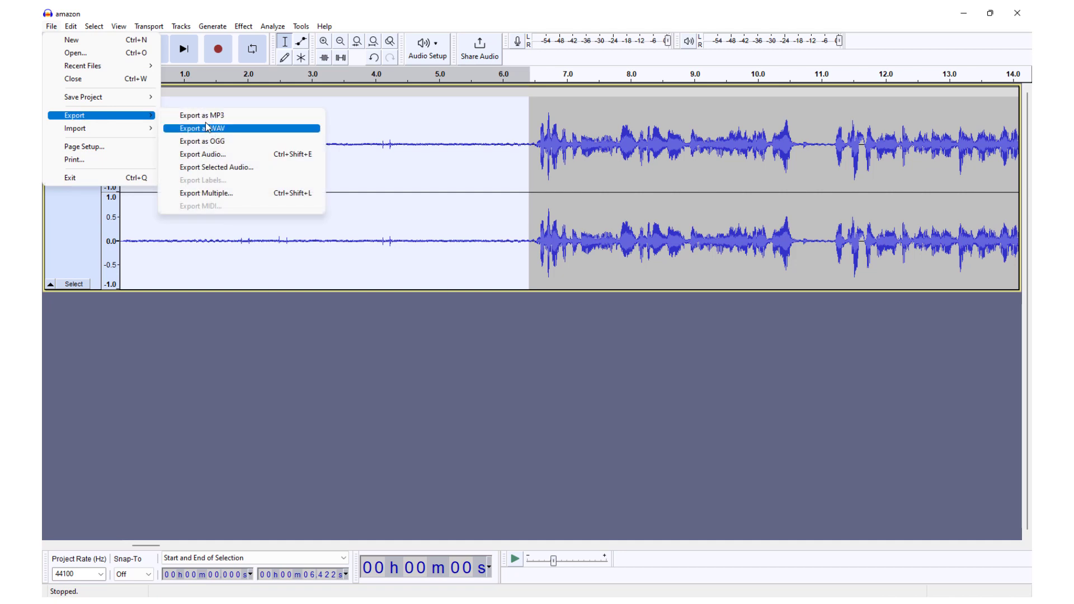
{"action": "left_click", "coordinate": [423, 374]}
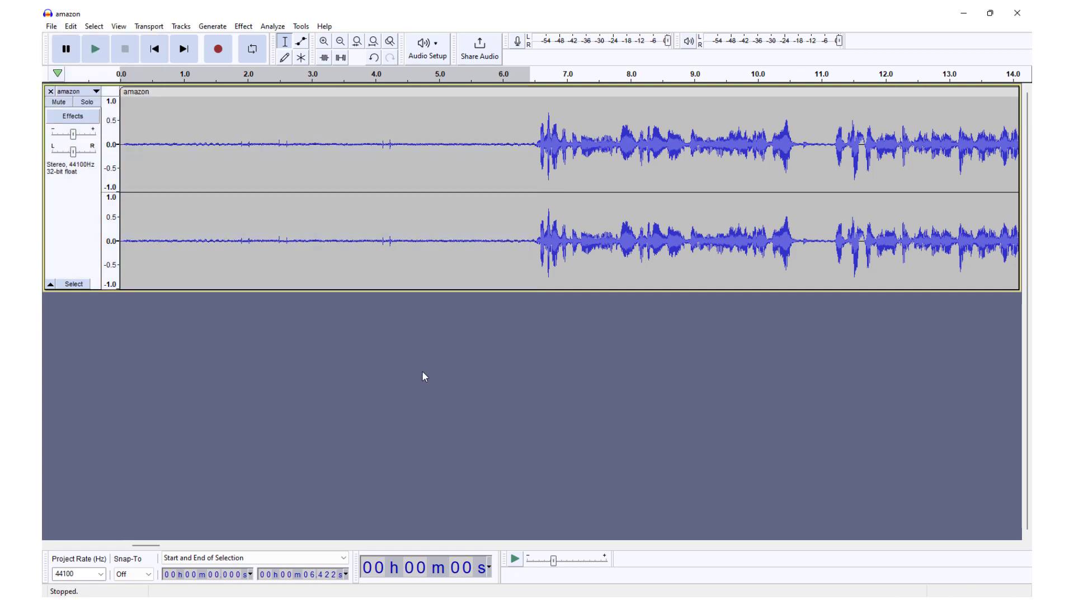